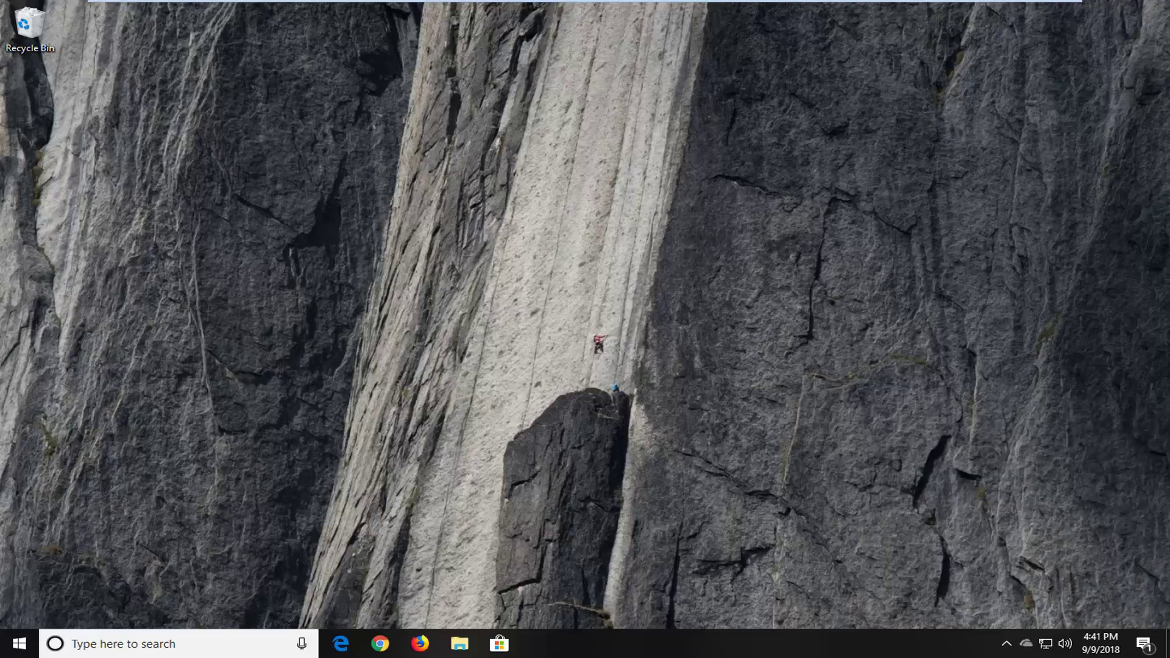
Step: Search the Start menu for 'troubleshooting' to bring up Troubleshoot system settings
left_click(20, 645)
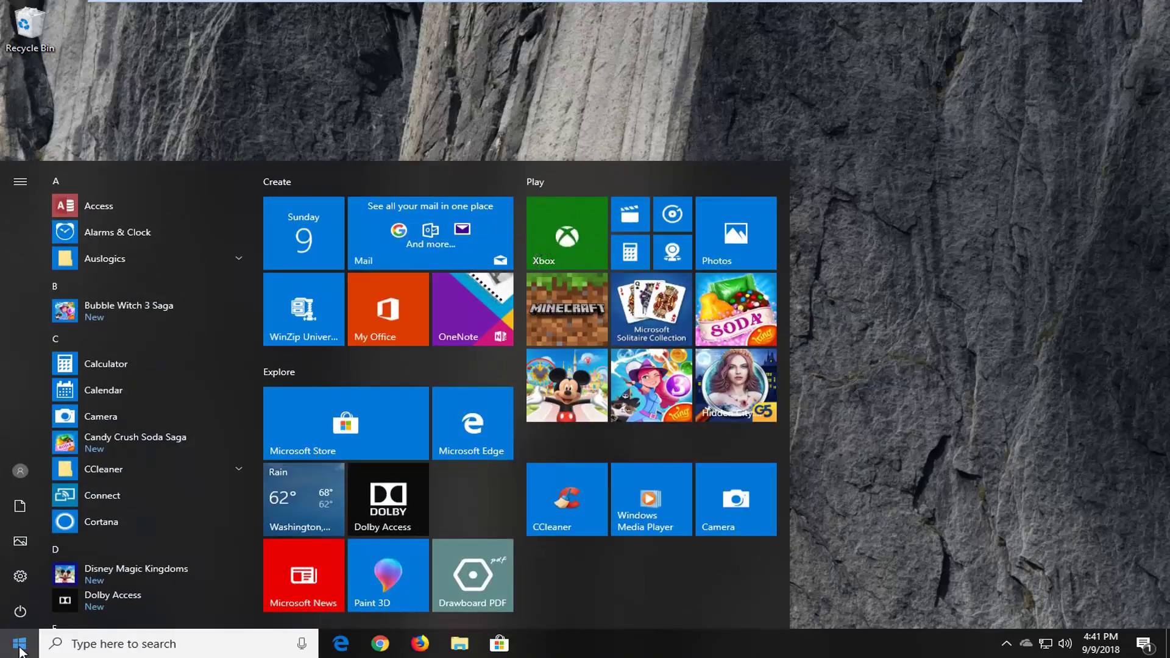
left_click(21, 646)
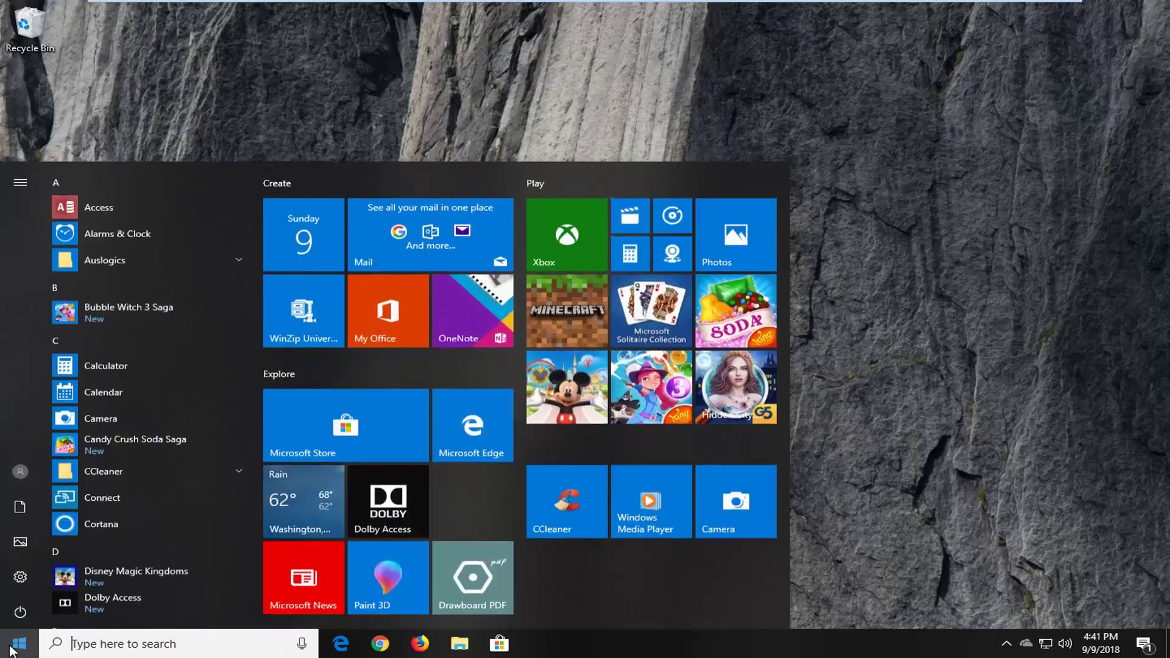
type("troubleshooting")
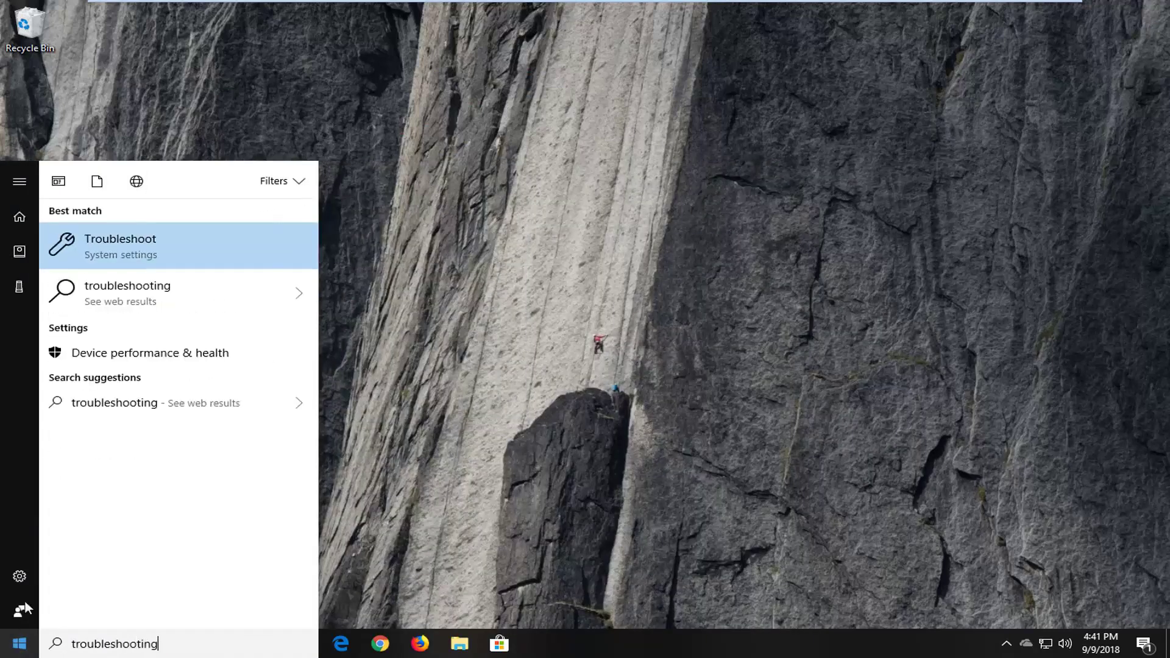
Step: Open Troubleshoot settings and expand Windows Update under Get up and running
left_click(147, 238)
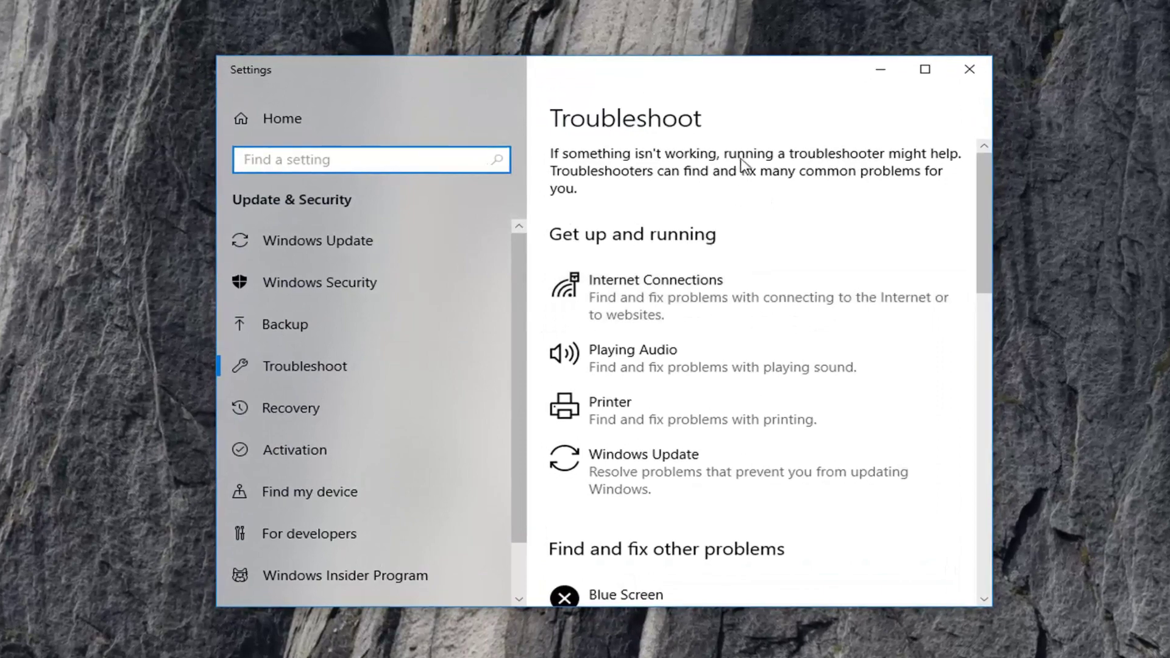
scroll(749, 275, "down", 5)
scroll(755, 320, "down", 3)
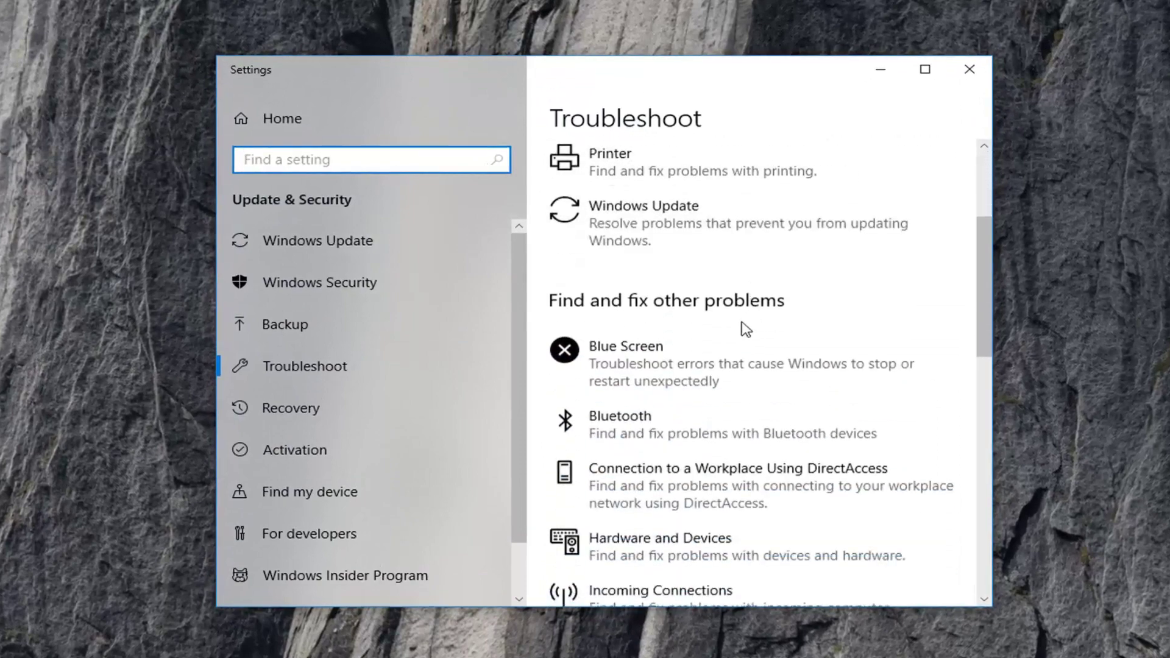
scroll(677, 330, "up", 5)
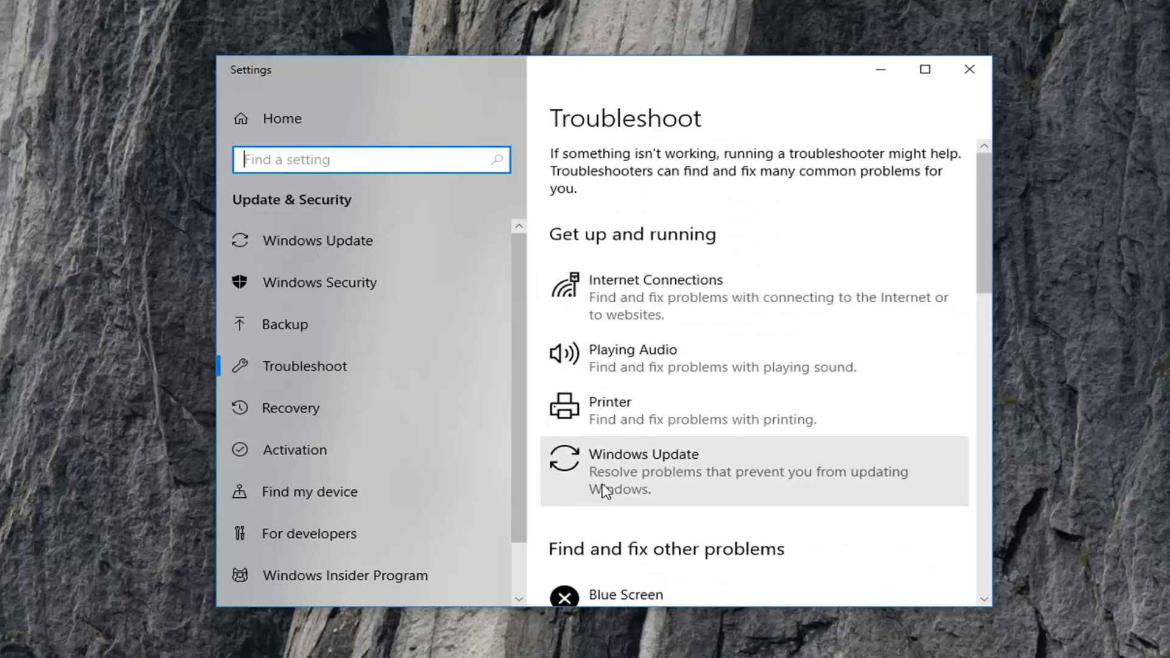
left_click(665, 479)
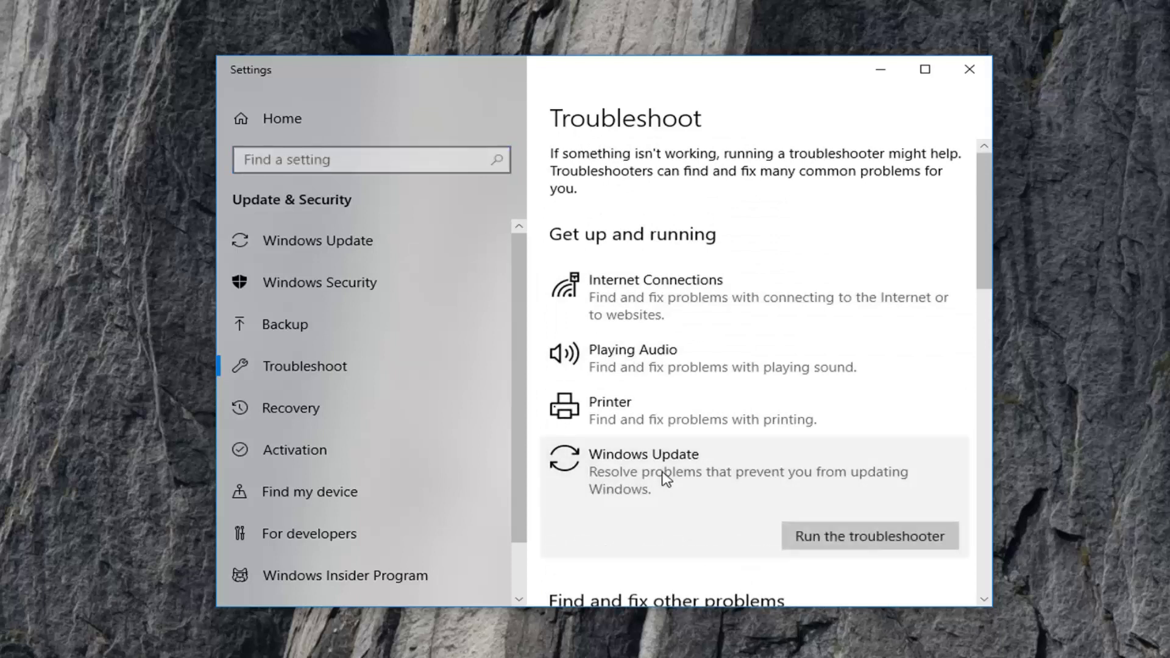
Step: Run the Windows Update troubleshooter until it offers the pending-updates fix
left_click(824, 540)
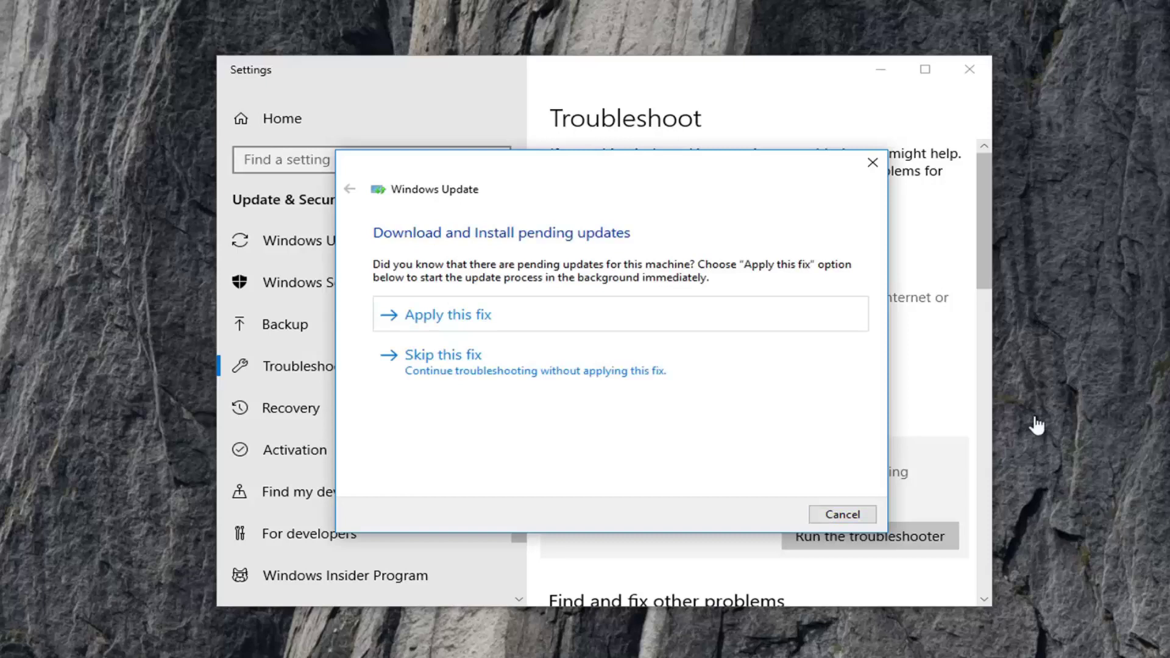
Step: Apply the pending-updates fix and the update database corruption repair
left_click(475, 319)
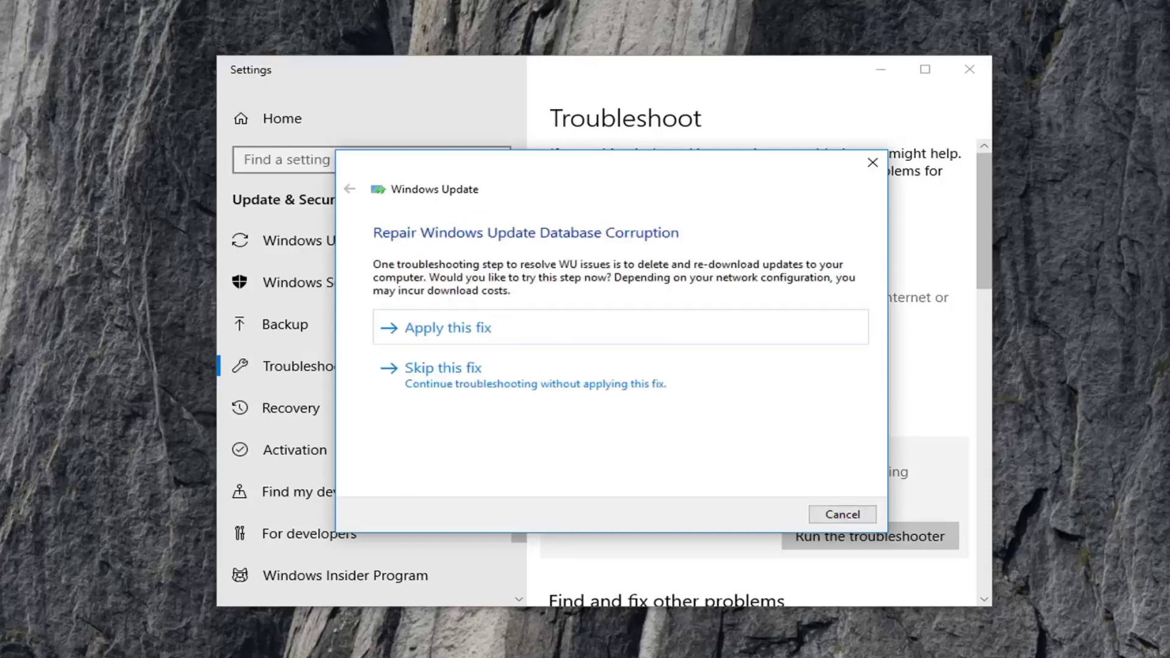
left_click(618, 339)
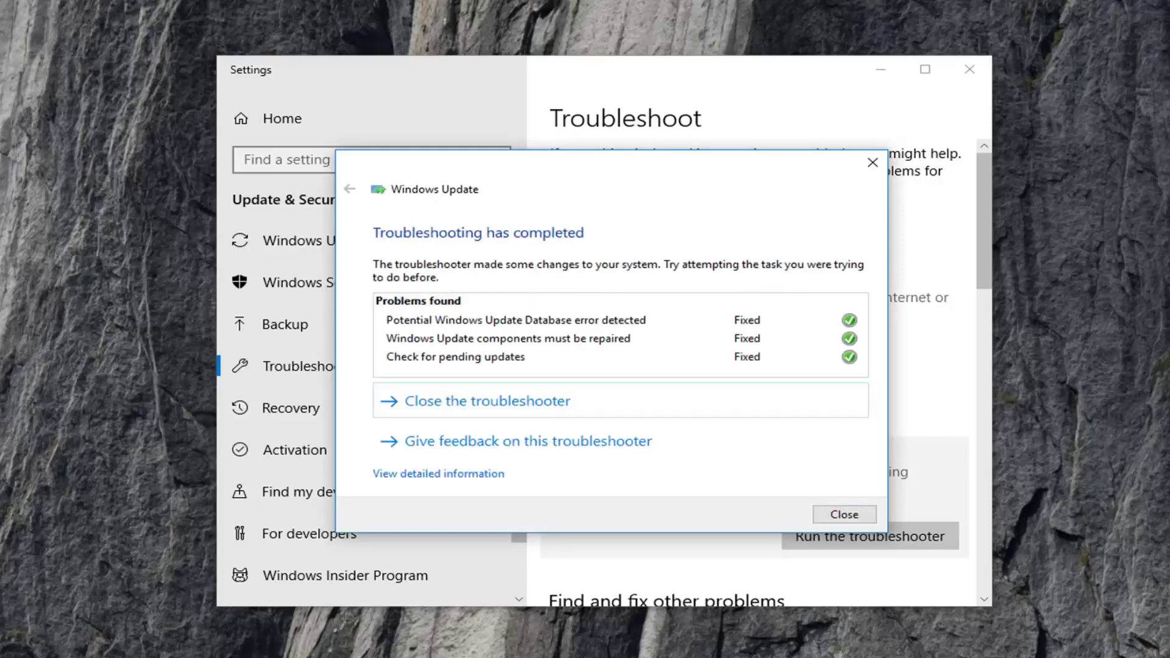
Step: Close the completed Windows Update troubleshooter dialog
left_click(843, 515)
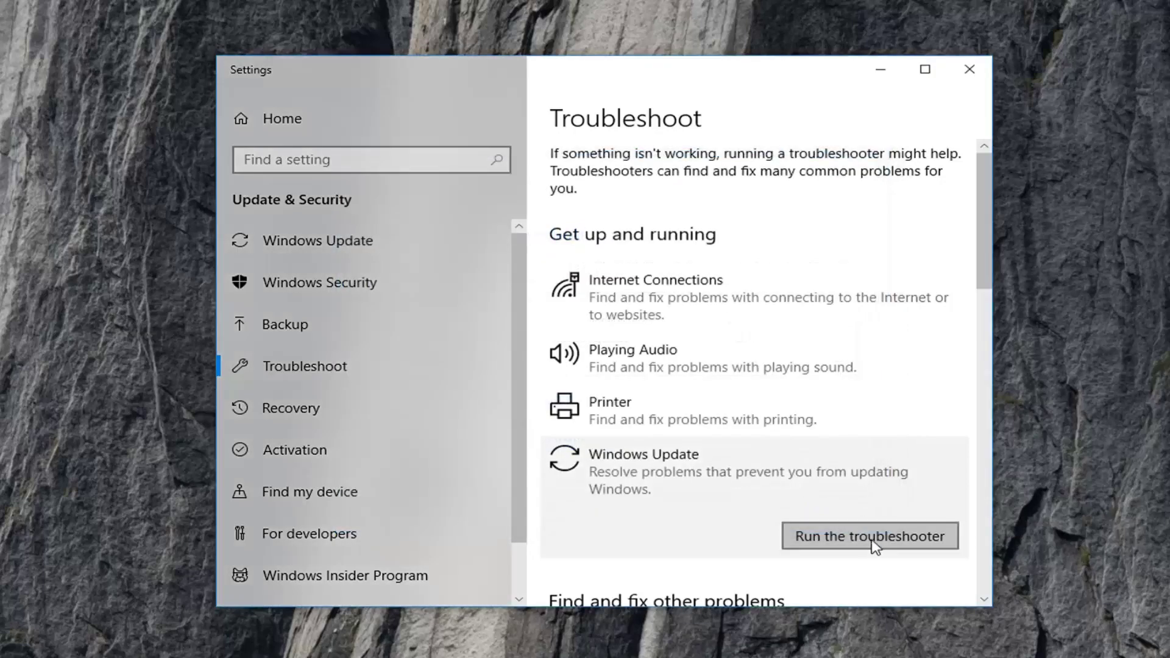